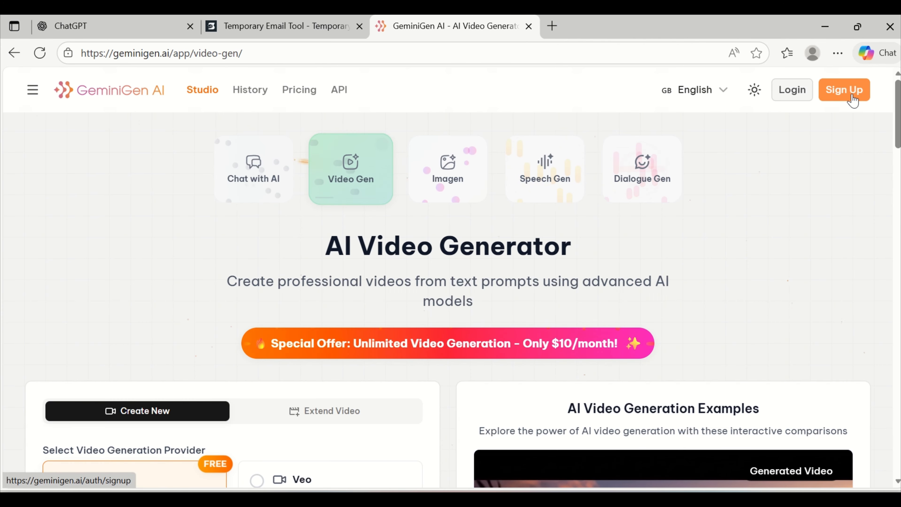
# Open the GeminiGen AI sign-up form and enter the account holder's name
pyautogui.scroll(-4, 423, 281)
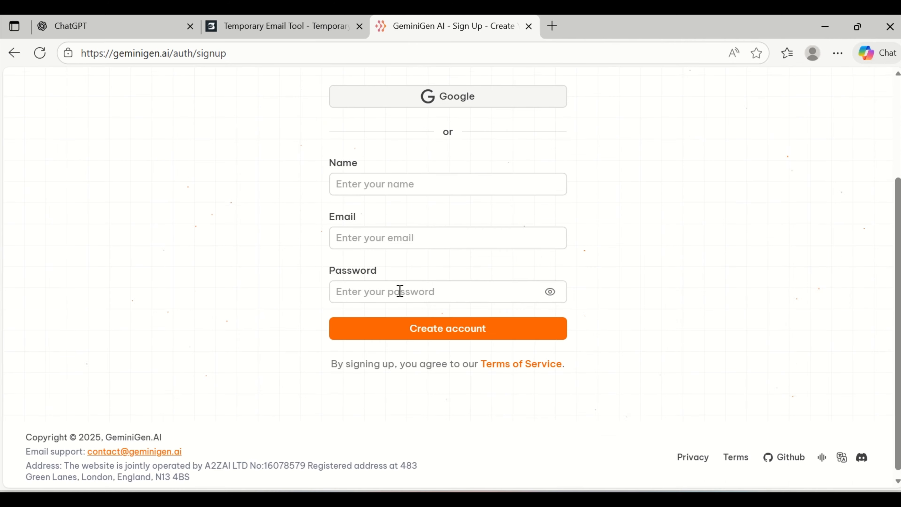
pyautogui.click(401, 181)
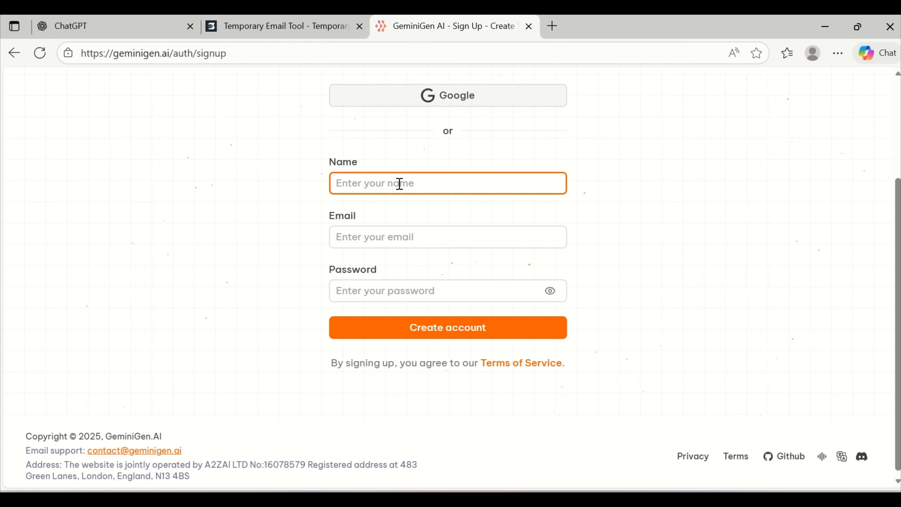
pyautogui.press('capslock')
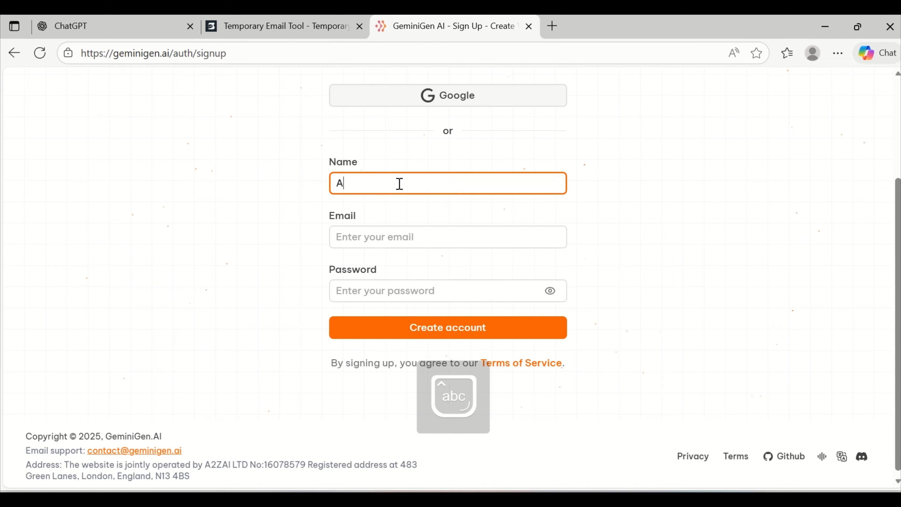
pyautogui.press('Tab')
# Copy the newest temporary e-mail address from the Temporary Email Tool into the sign-up form's email field
pyautogui.moveTo(550, 286); pyautogui.dragTo(398, 288)
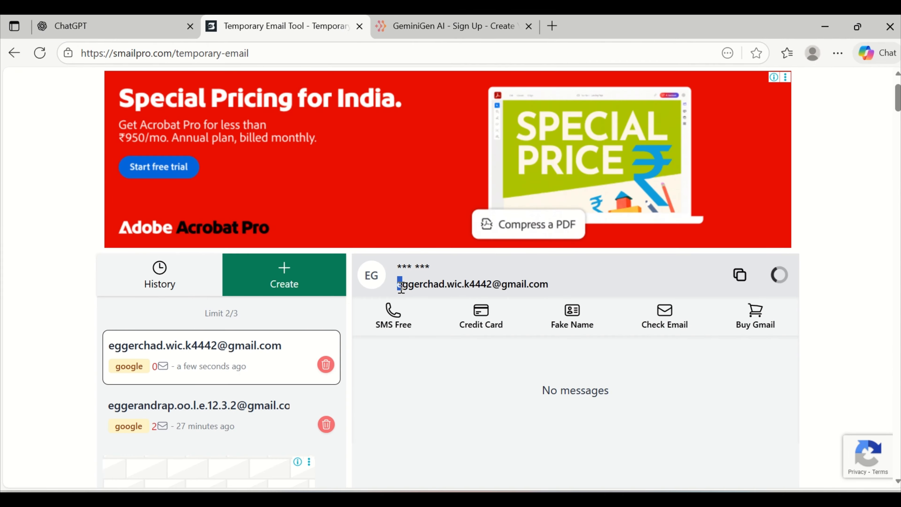
pyautogui.tripleClick(400, 288)
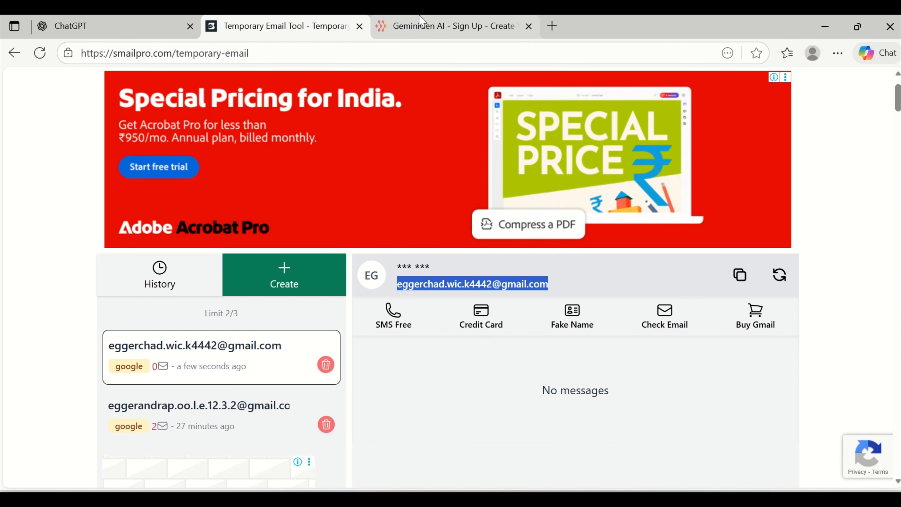
pyautogui.click(451, 26)
# Enter the account password, create the account, and dismiss the password manager and save-password prompts
pyautogui.click(395, 292)
pyautogui.press('capslock')
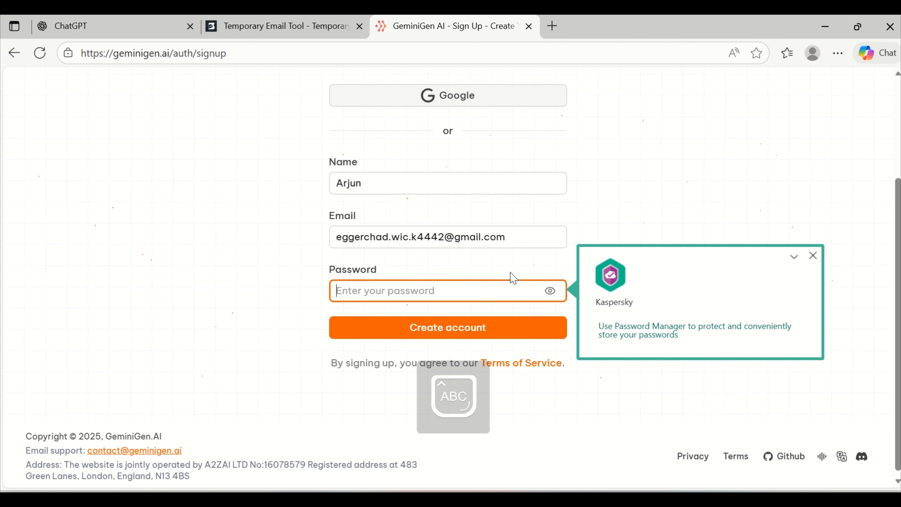
pyautogui.write('A')
pyautogui.press('capslock')
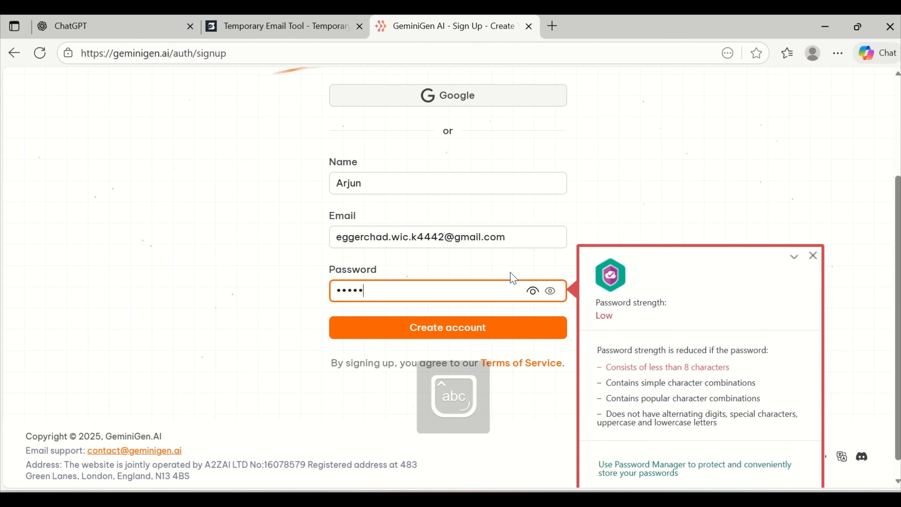
pyautogui.write('••••••••••••')
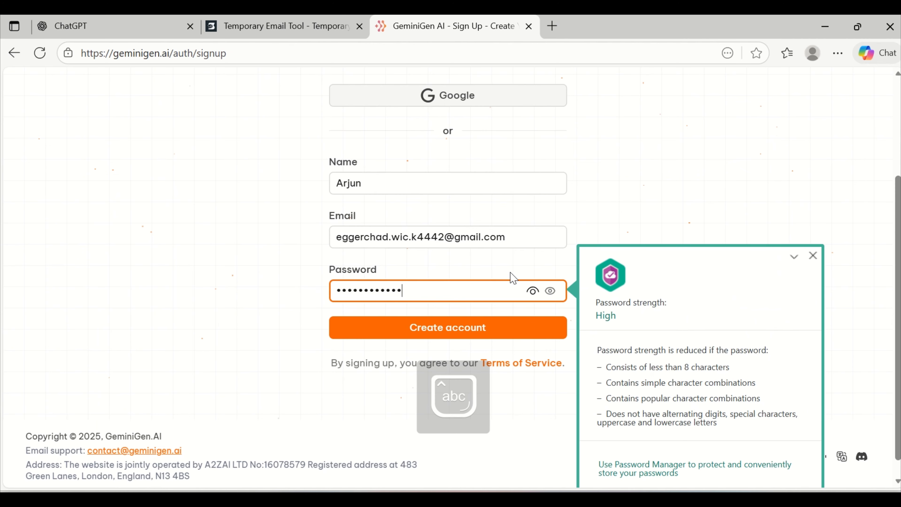
pyautogui.click(464, 328)
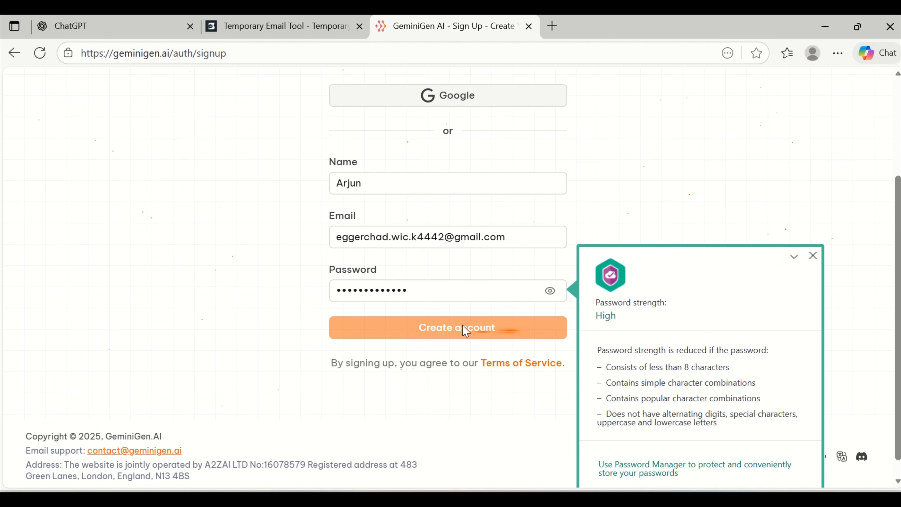
pyautogui.click(813, 256)
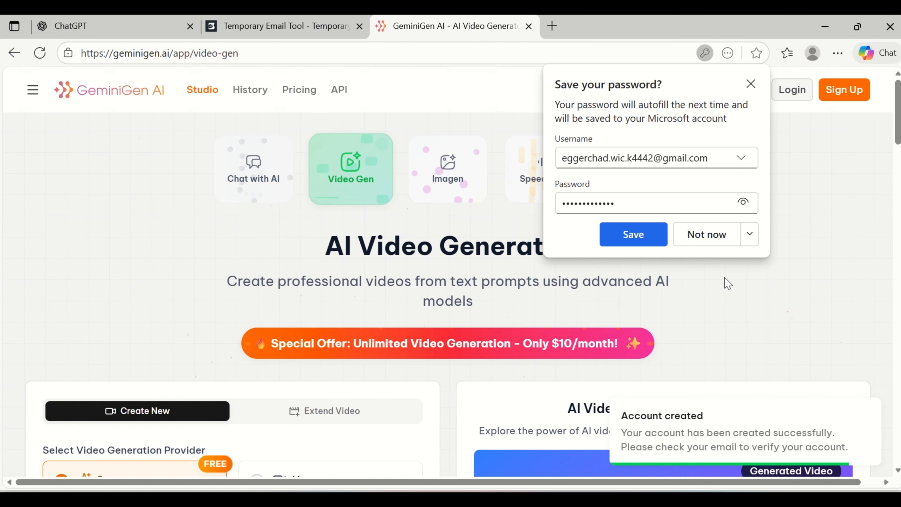
pyautogui.click(752, 85)
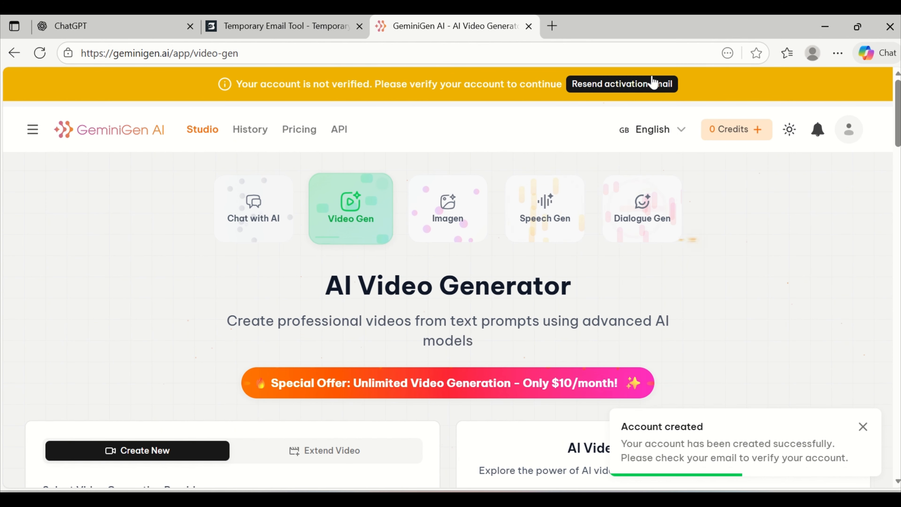
# Activate the new account from the activation e-mail in the temporary inbox and return to the GeminiGen video generator
pyautogui.click(265, 29)
pyautogui.scroll(-4, 497, 273)
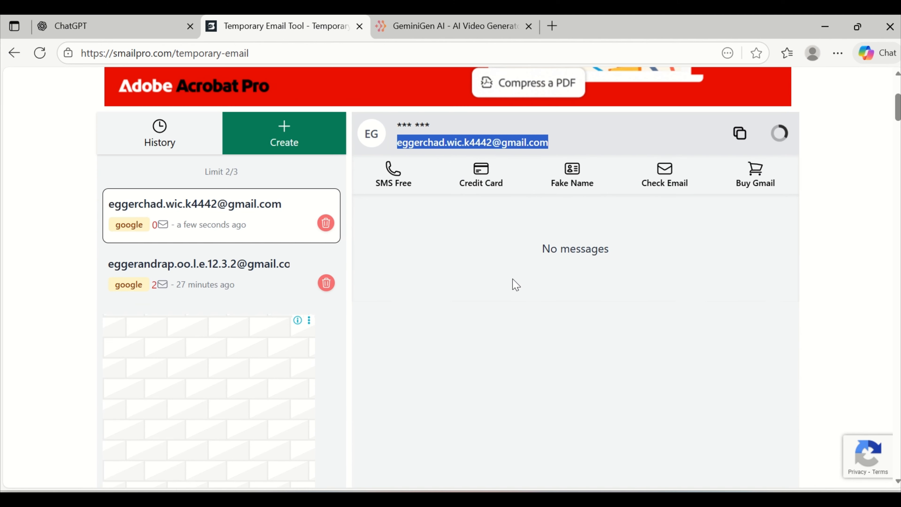
pyautogui.click(444, 237)
pyautogui.scroll(-4, 457, 261)
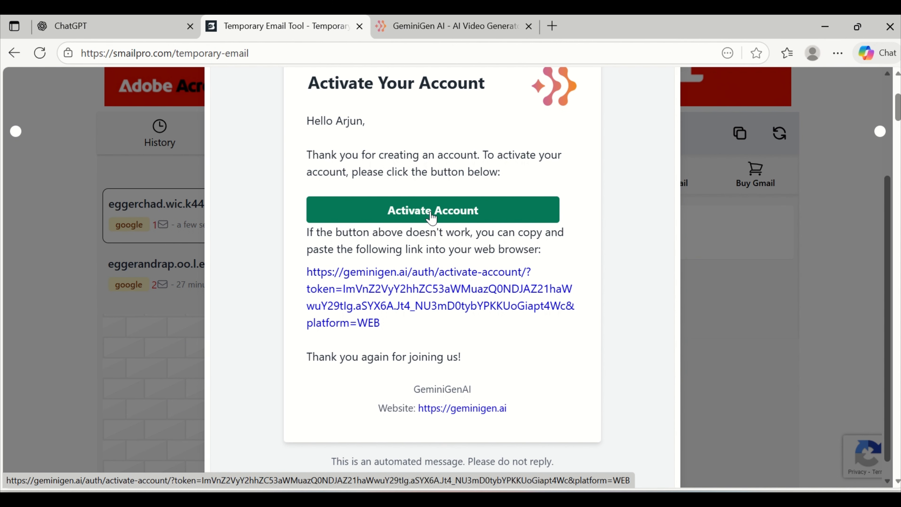
pyautogui.click(431, 214)
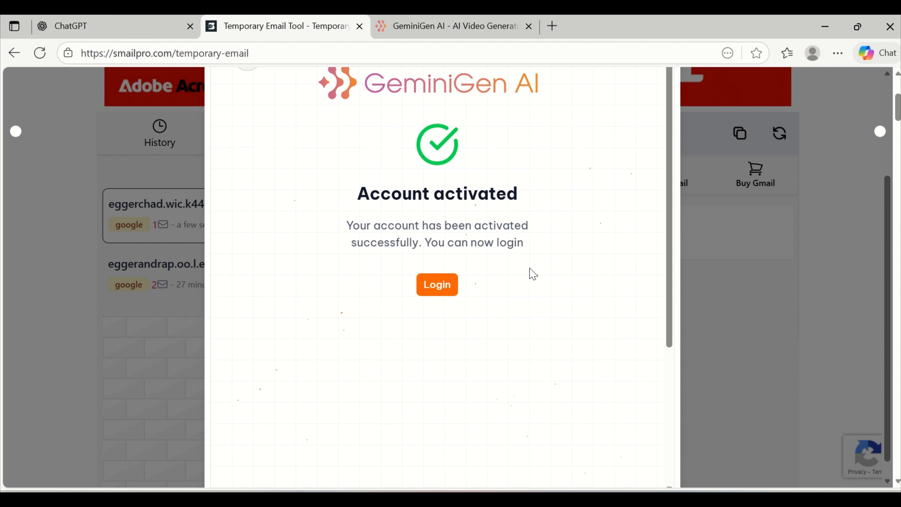
pyautogui.click(441, 27)
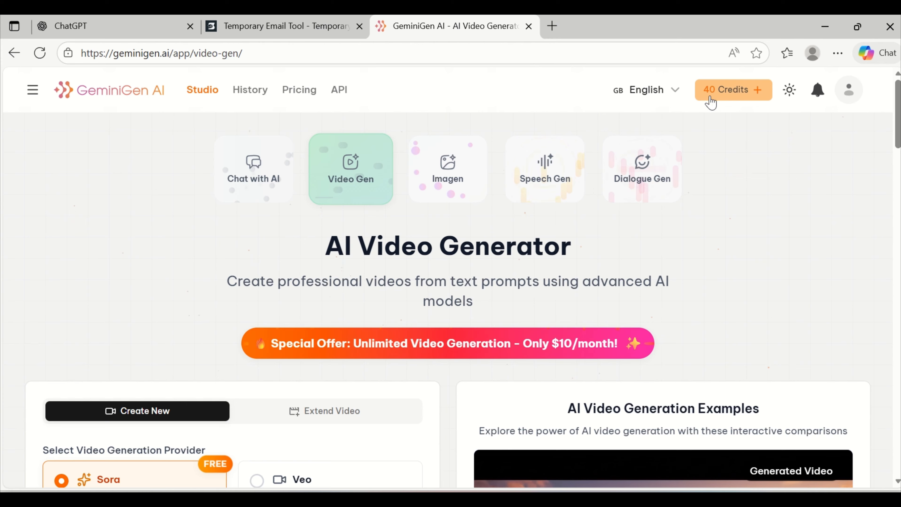
# Compare the Veo and Sora video generation providers, ending with Sora selected
pyautogui.scroll(-6, 684, 239)
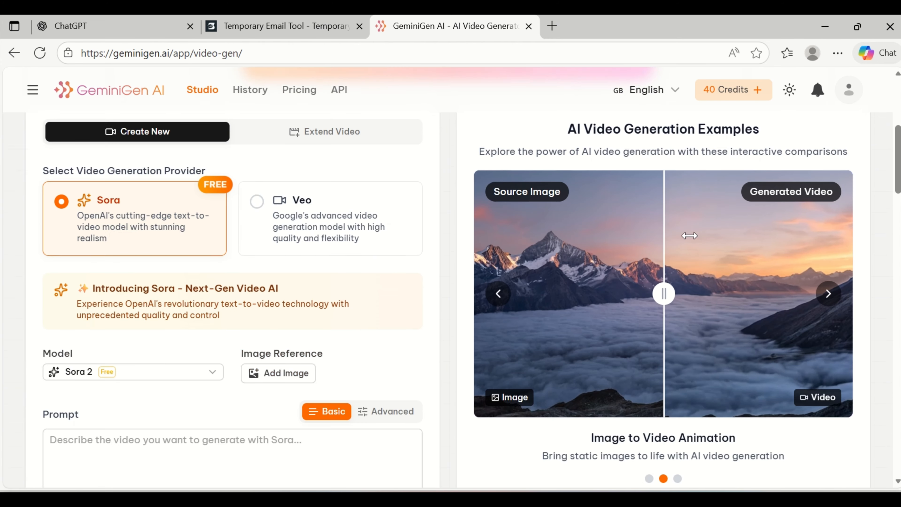
pyautogui.click(283, 217)
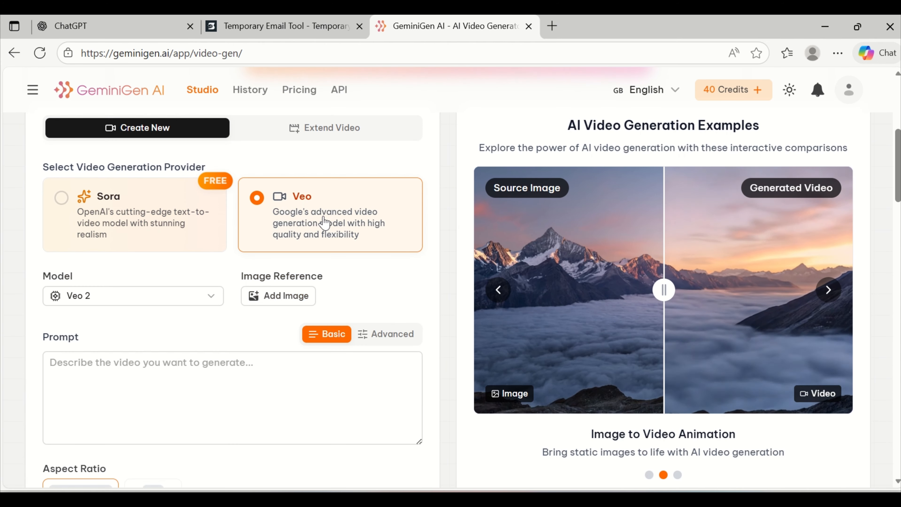
pyautogui.click(217, 205)
pyautogui.click(313, 214)
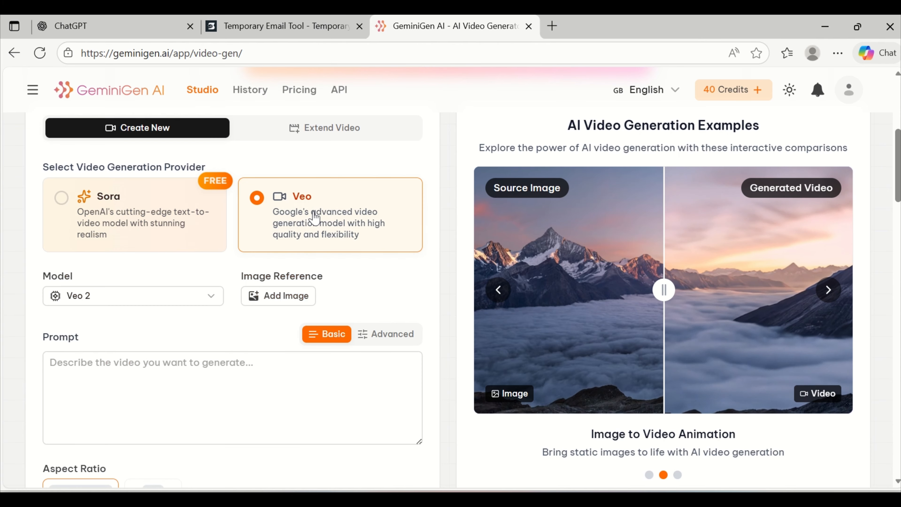
pyautogui.click(129, 229)
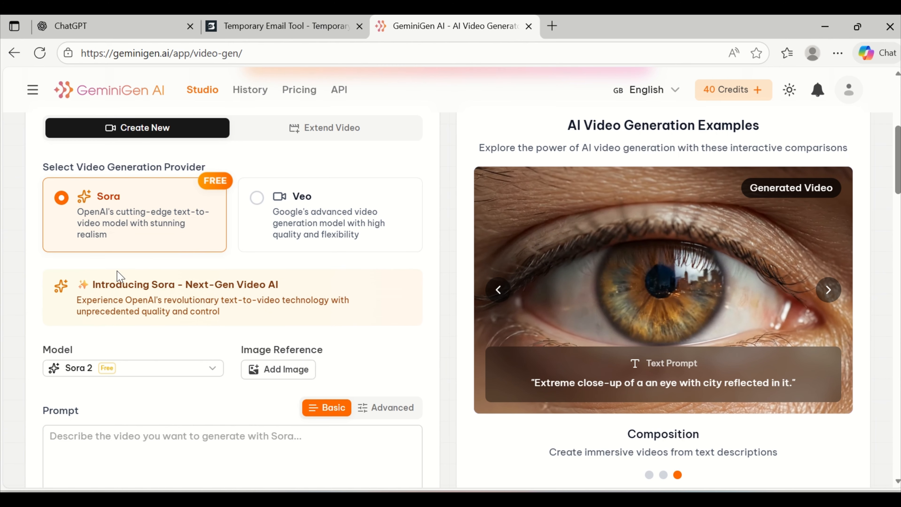
pyautogui.scroll(-2, 120, 275)
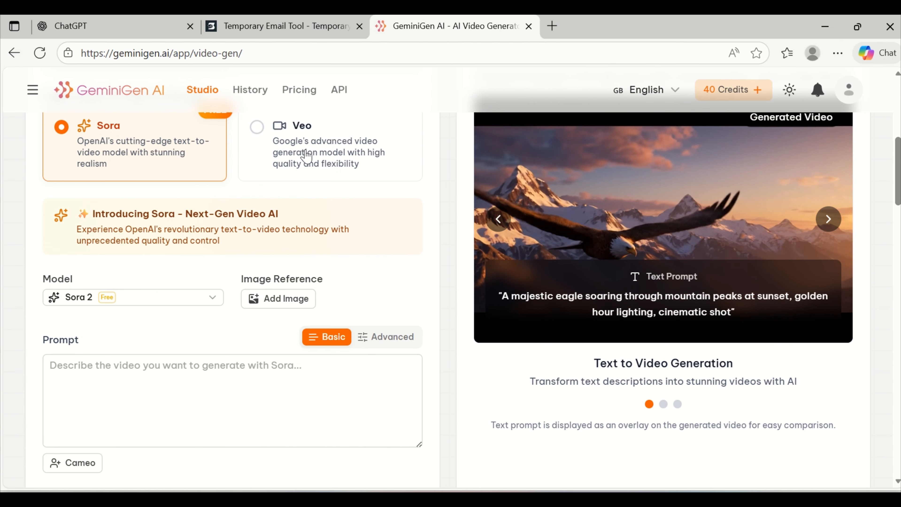
pyautogui.click(307, 155)
pyautogui.click(167, 145)
# Copy the "Mythic Ancient City Underwater" prompt about Dwaraka from ChatGPT into the GeminiGen video prompt
pyautogui.click(107, 26)
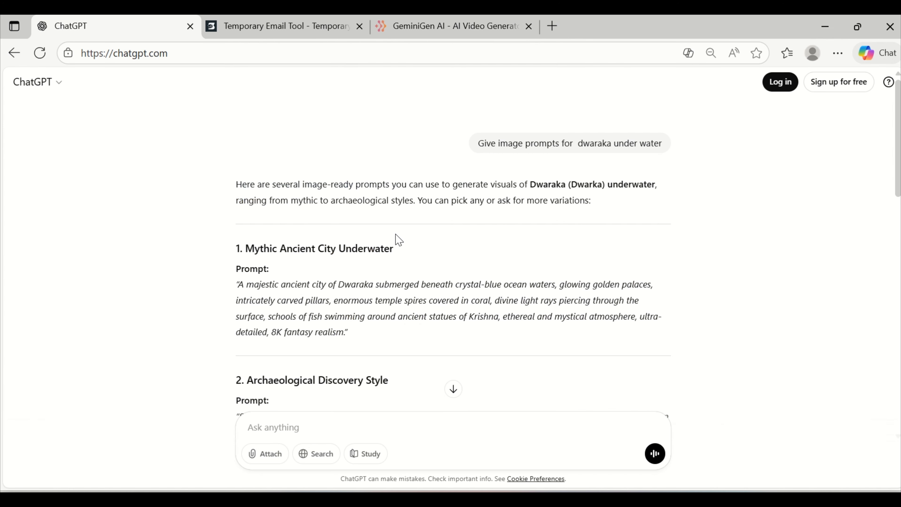
pyautogui.tripleClick(484, 290)
pyautogui.hotkey('ctrl', 'c')
pyautogui.click(411, 27)
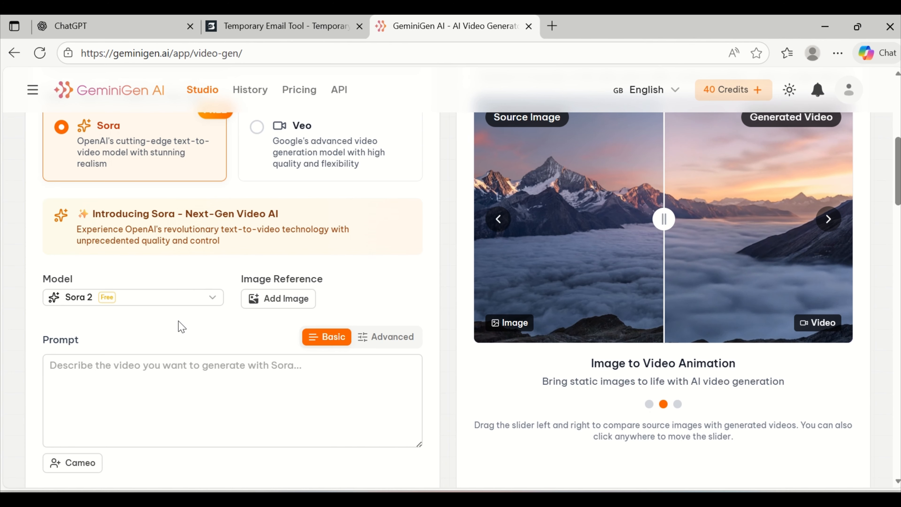
pyautogui.scroll(-1, 191, 329)
pyautogui.scroll(-3, 191, 328)
pyautogui.click(156, 261)
pyautogui.hotkey('ctrl', 'v')
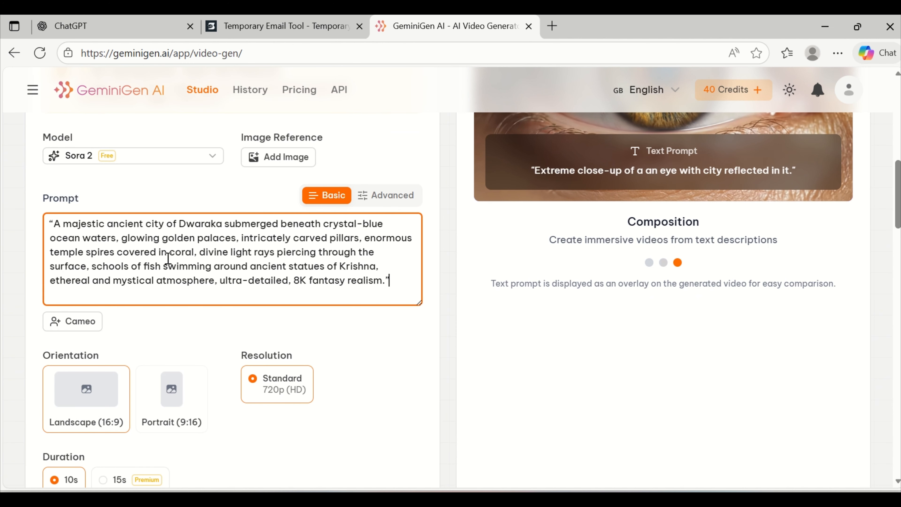
# Try the Sora 2 Pro model, and set the model back to the free Sora 2
pyautogui.scroll(4, 222, 266)
pyautogui.click(111, 301)
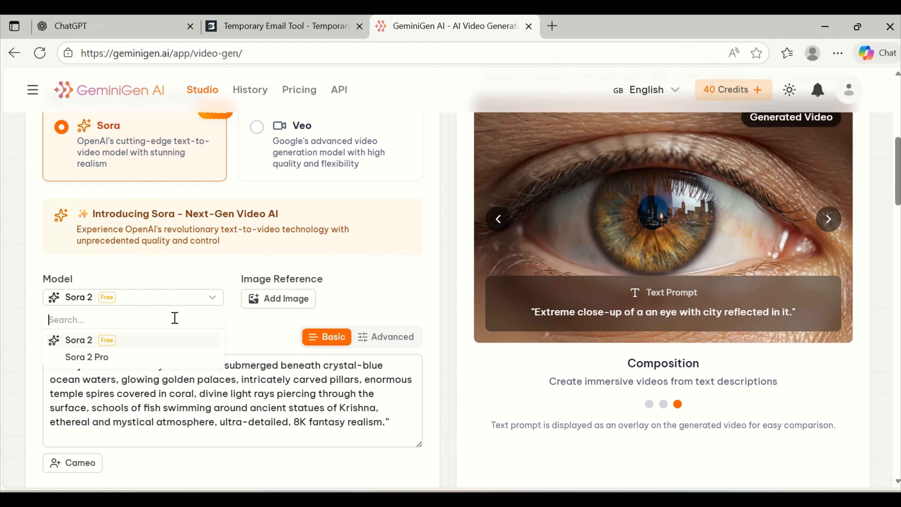
pyautogui.click(117, 357)
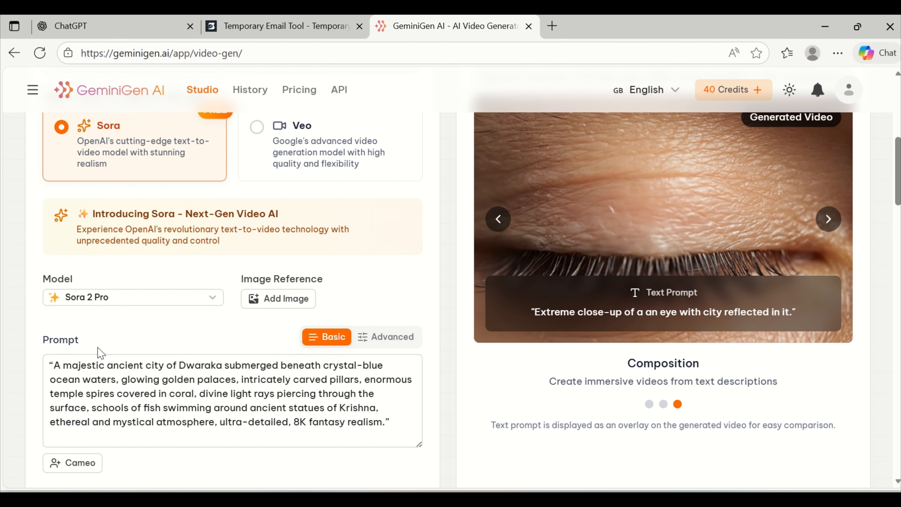
pyautogui.click(121, 299)
pyautogui.click(77, 342)
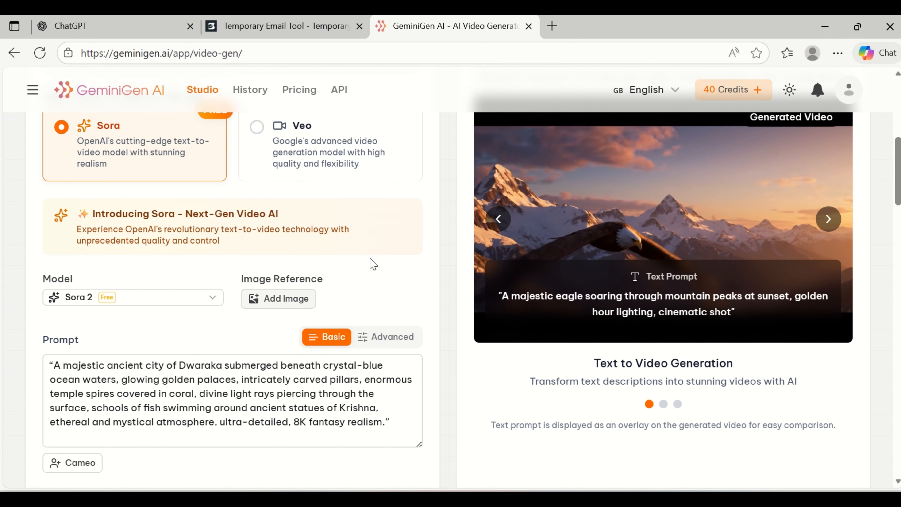
# Examine the advanced prompt fields, return to the basic prompt, and review the output settings and credit cost
pyautogui.scroll(-1, 370, 262)
pyautogui.scroll(-5, 392, 249)
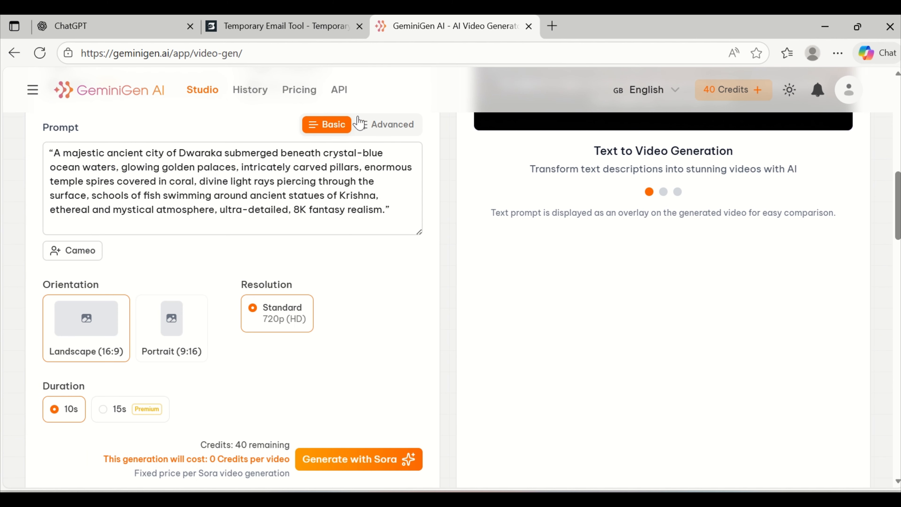
pyautogui.click(374, 131)
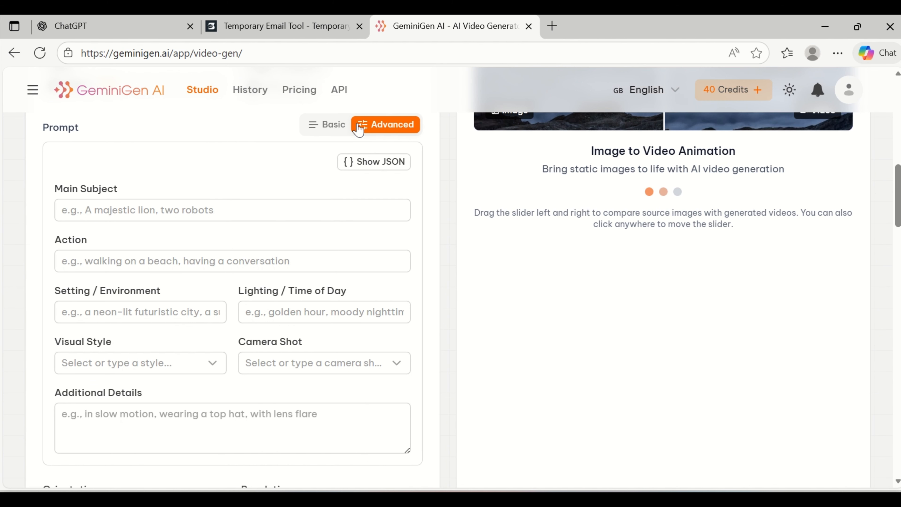
pyautogui.click(330, 126)
pyautogui.scroll(4, 244, 193)
pyautogui.scroll(-4, 191, 263)
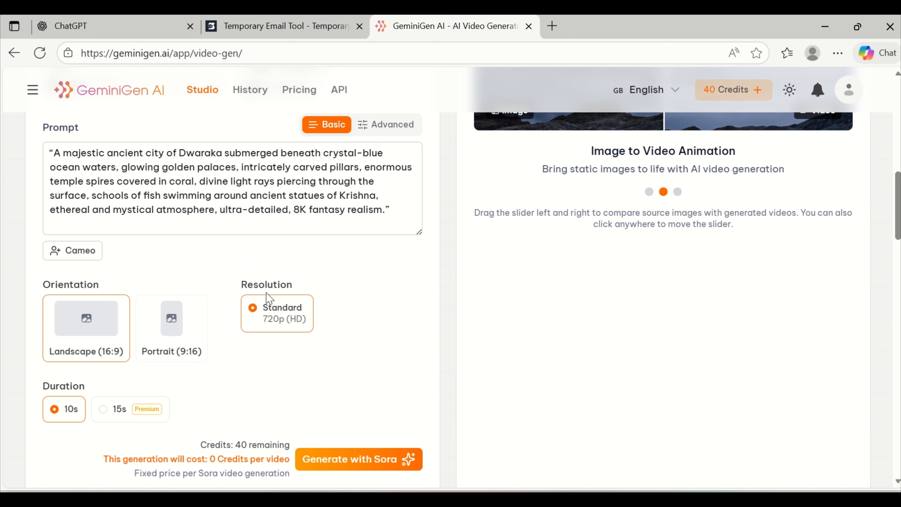
pyautogui.scroll(-2, 75, 368)
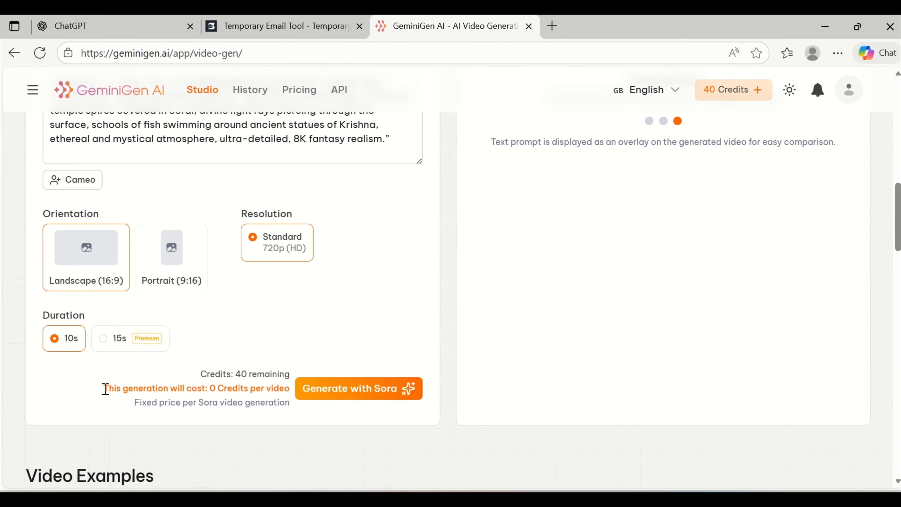
pyautogui.moveTo(105, 390); pyautogui.dragTo(234, 401)
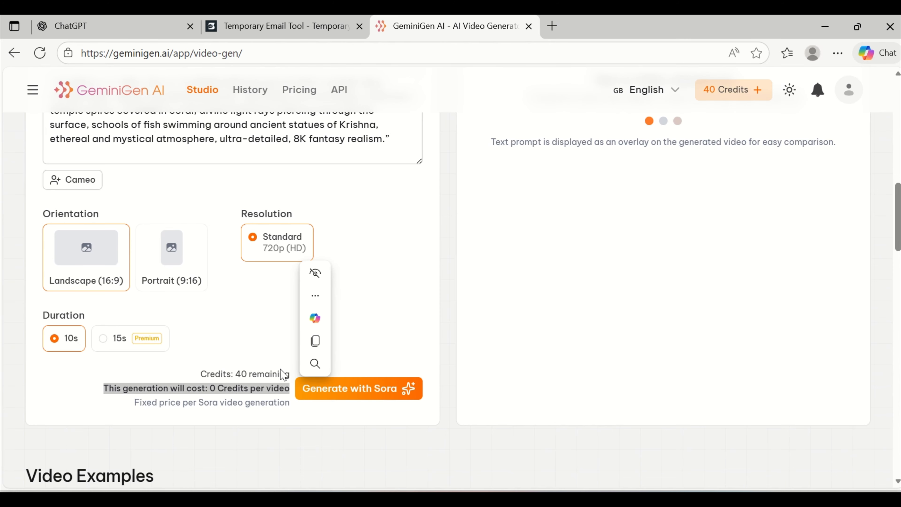
pyautogui.scroll(6, 211, 298)
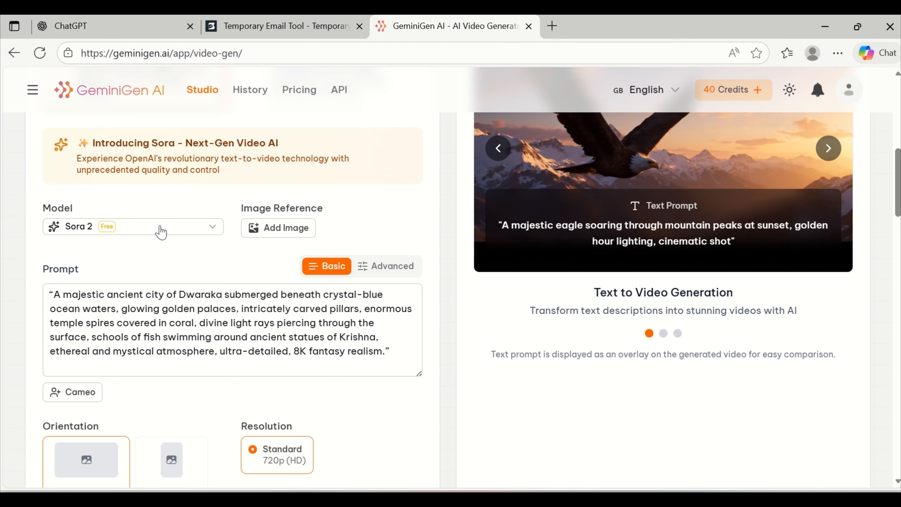
# Generate the Dwaraka video with Sora and view its prompt details and generation status
pyautogui.scroll(-8, 341, 300)
pyautogui.scroll(2, 341, 302)
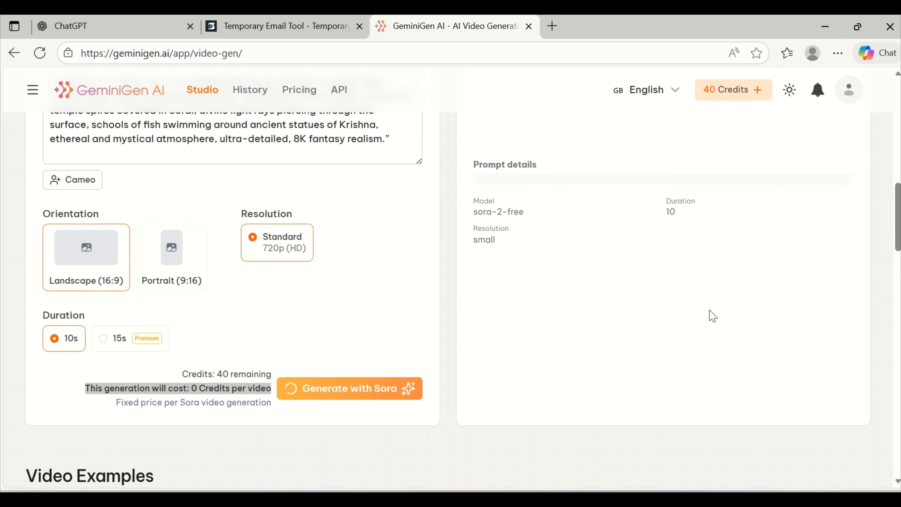
pyautogui.scroll(2, 708, 315)
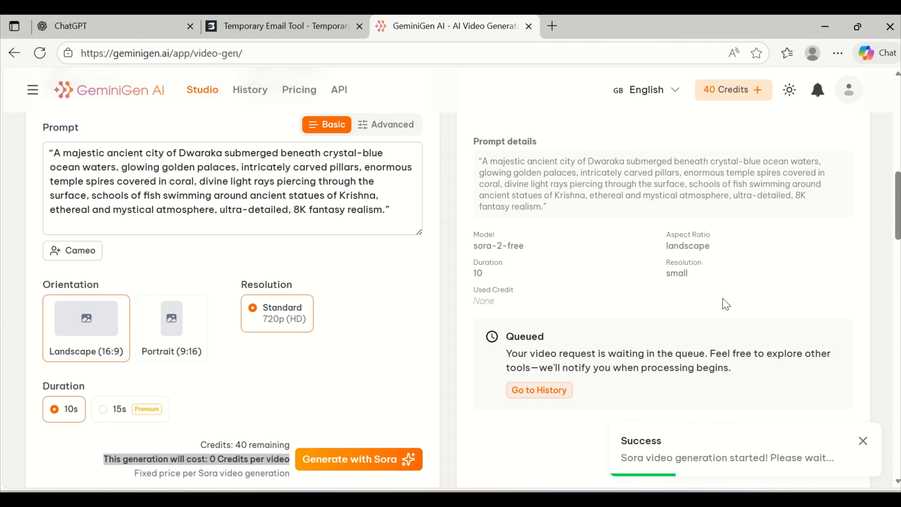
pyautogui.scroll(10, 724, 303)
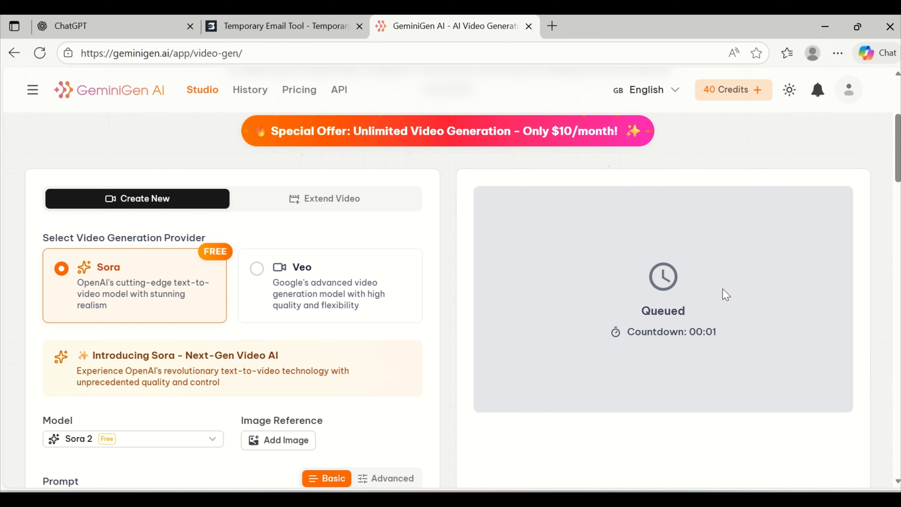
# Download the finished Sora 2 video of underwater Dwaraka from the generation history and open the downloaded file
pyautogui.moveTo(111, 356)
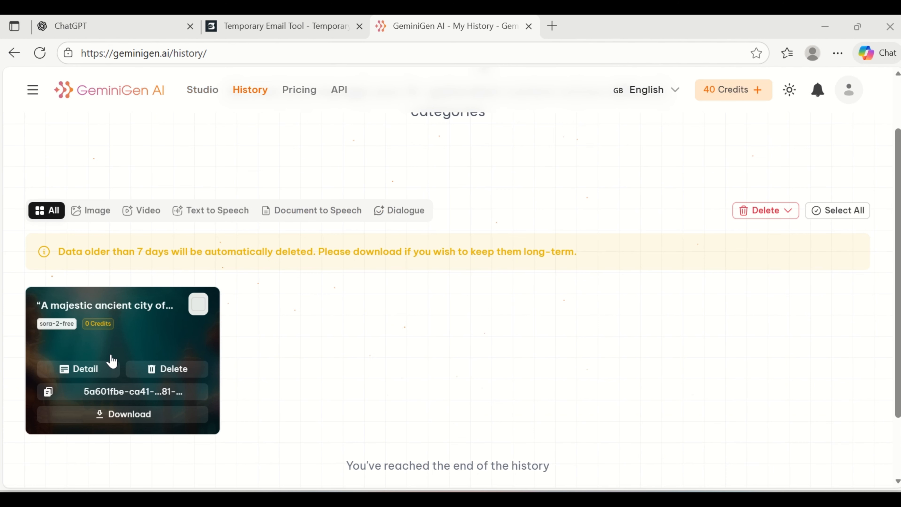
pyautogui.click(127, 416)
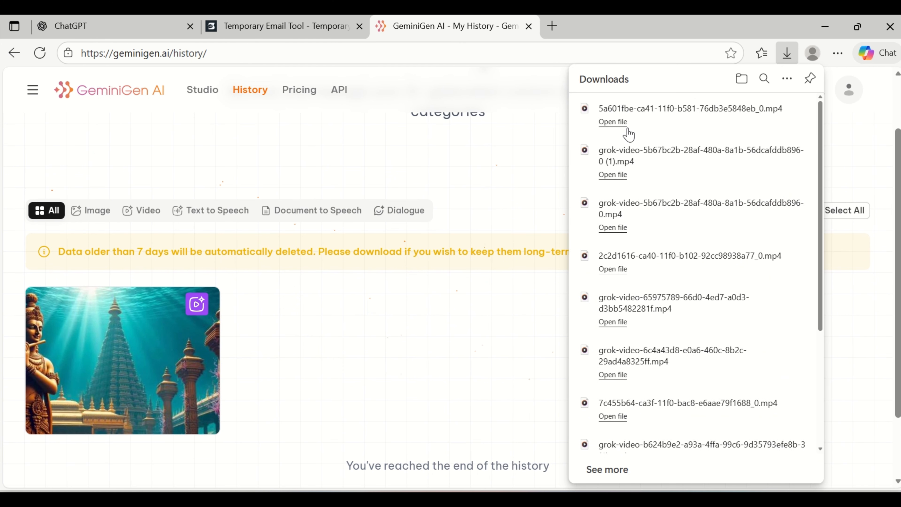
pyautogui.click(613, 120)
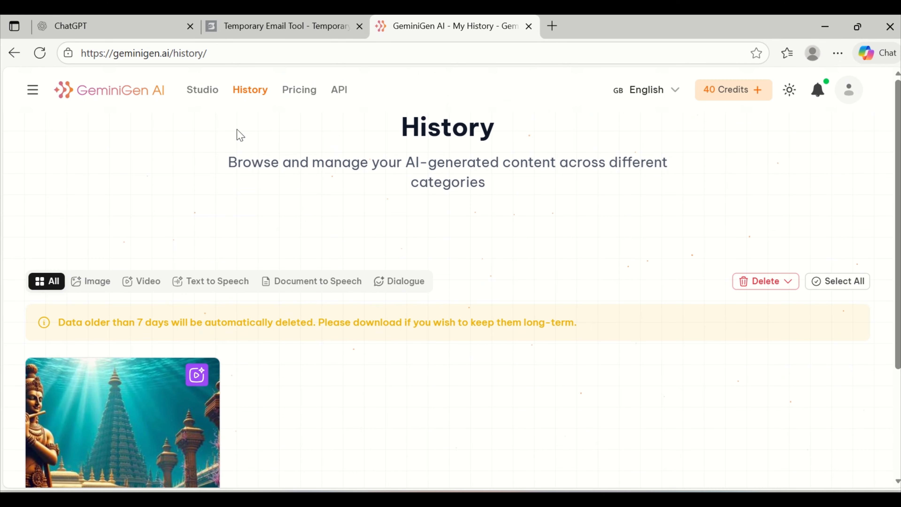
# Copy the full "Archaeological Discovery Style" prompt about submerged Dwaraka ruins from the ChatGPT answer
pyautogui.click(121, 26)
pyautogui.scroll(-5, 452, 280)
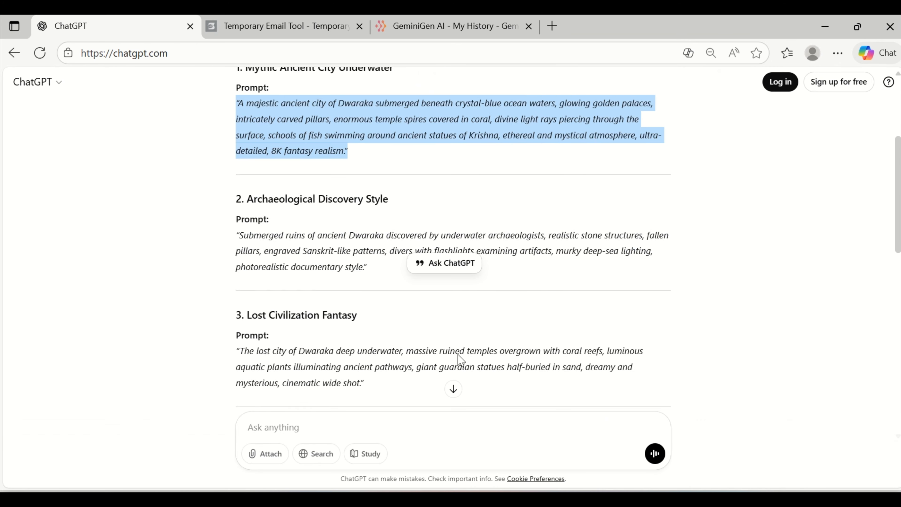
pyautogui.moveTo(237, 205); pyautogui.dragTo(380, 245)
pyautogui.hotkey('ctrl', 'c')
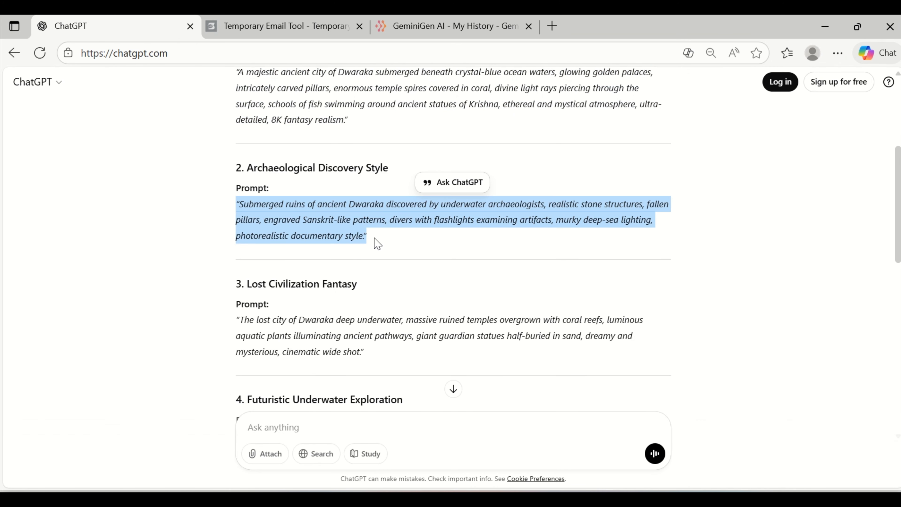
# In GeminiGen's video studio, choose the Veo provider, paste the archaeological prompt and generate the video with Veo 2 at 16:9
pyautogui.click(452, 26)
pyautogui.scroll(4, 382, 284)
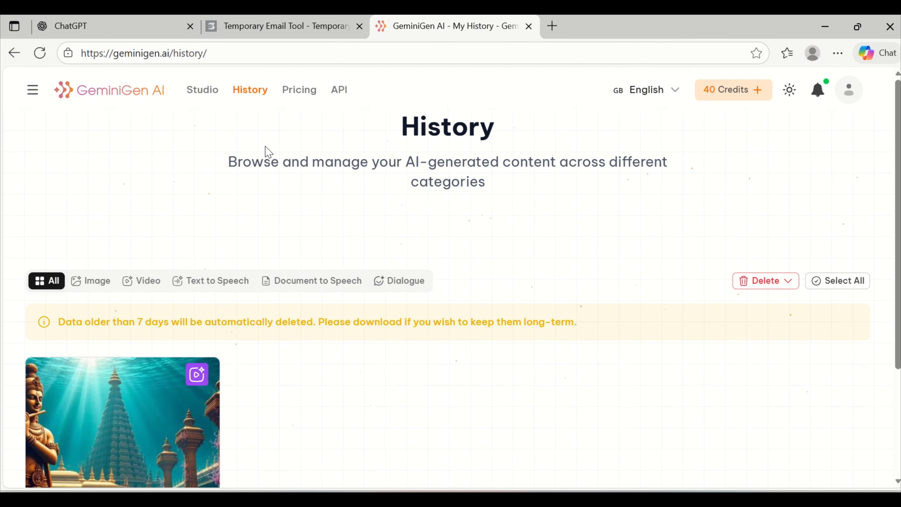
pyautogui.click(205, 92)
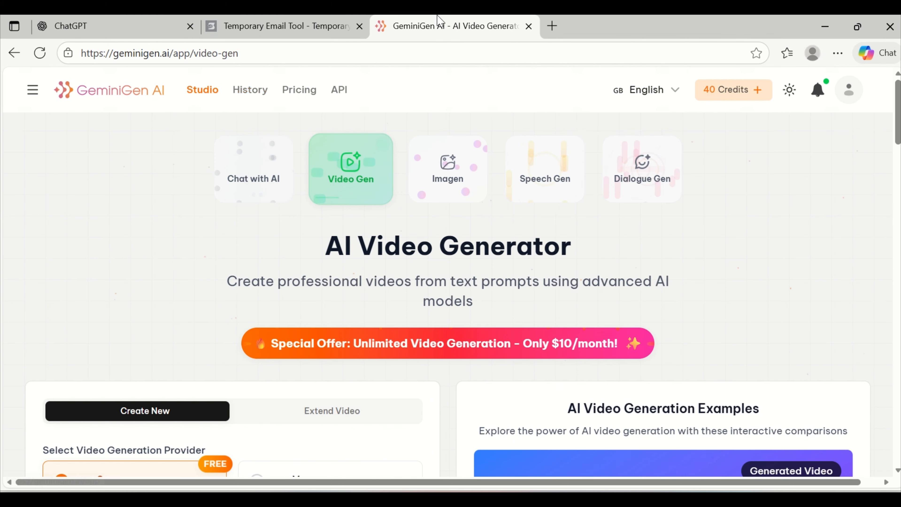
pyautogui.scroll(-8, 212, 281)
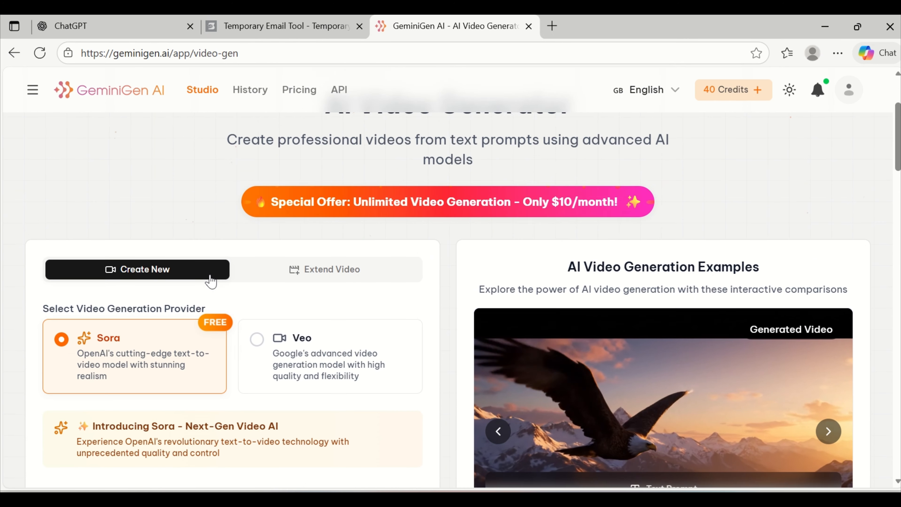
pyautogui.click(312, 149)
pyautogui.scroll(-4, 242, 229)
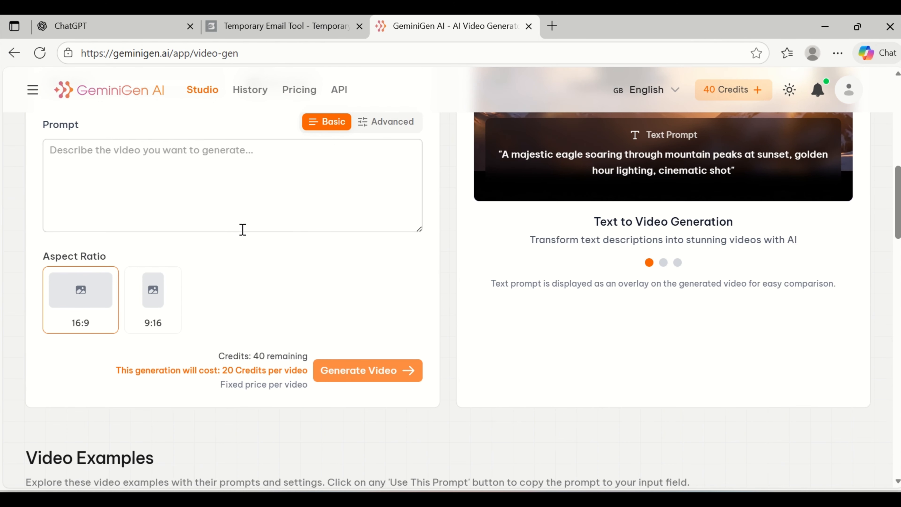
pyautogui.click(191, 161)
pyautogui.hotkey('ctrl', 'v')
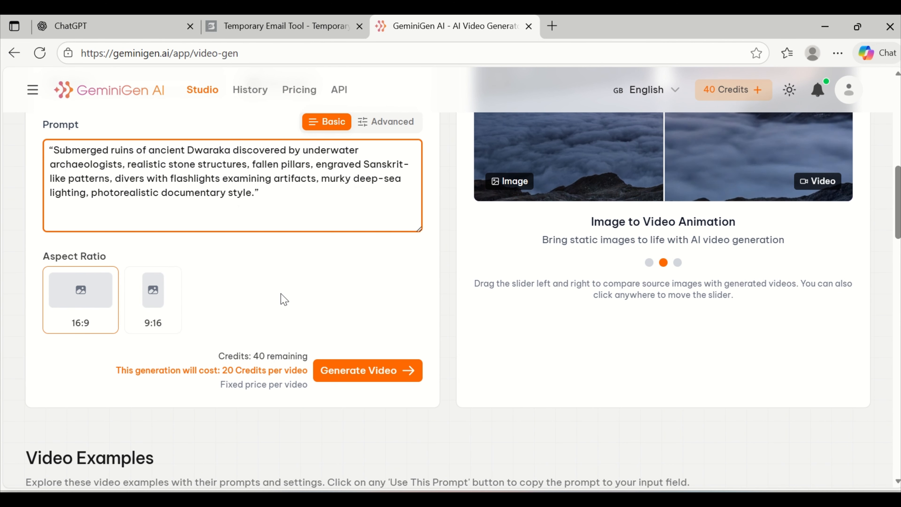
pyautogui.scroll(2, 391, 409)
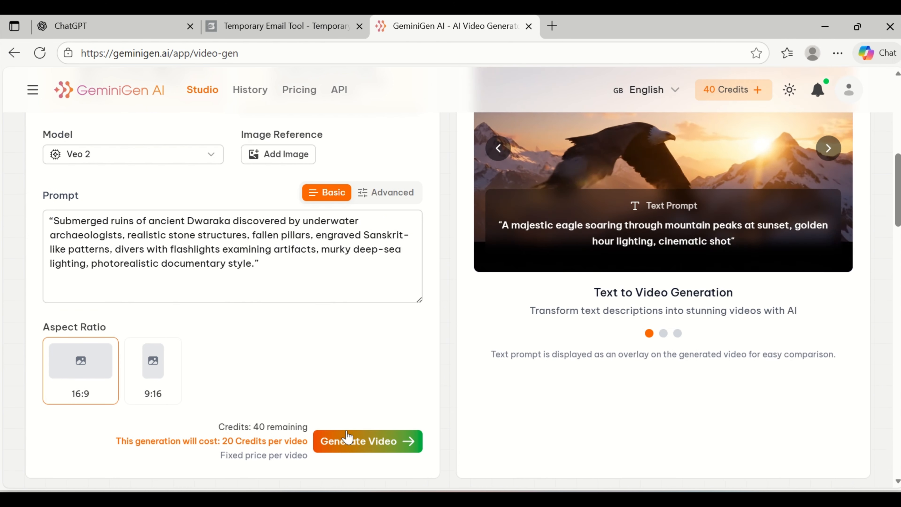
pyautogui.click(346, 439)
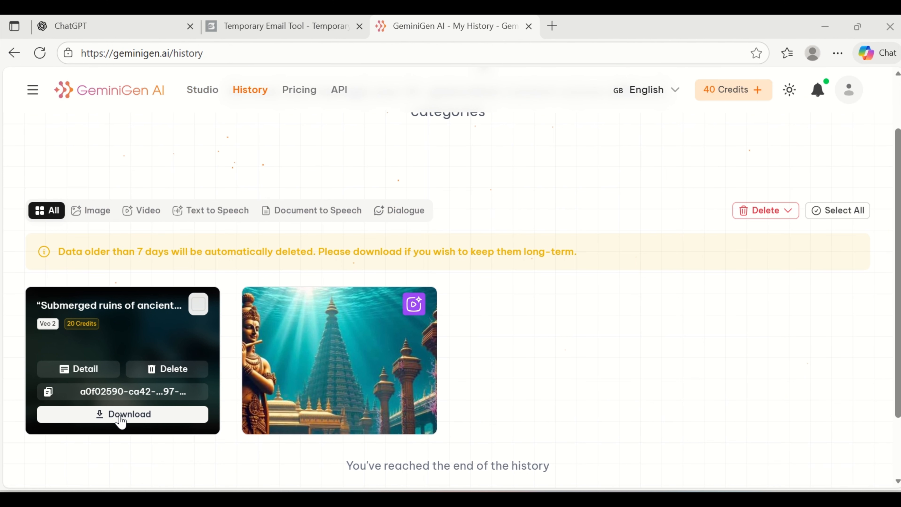
# Download and open the "Submerged ruins" video from the history, and review its prompt details in the video studio
pyautogui.click(122, 415)
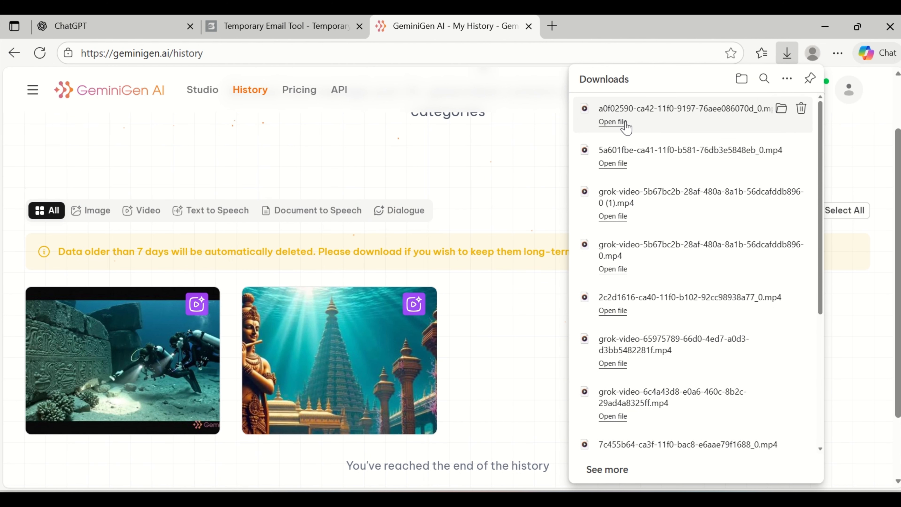
pyautogui.click(614, 122)
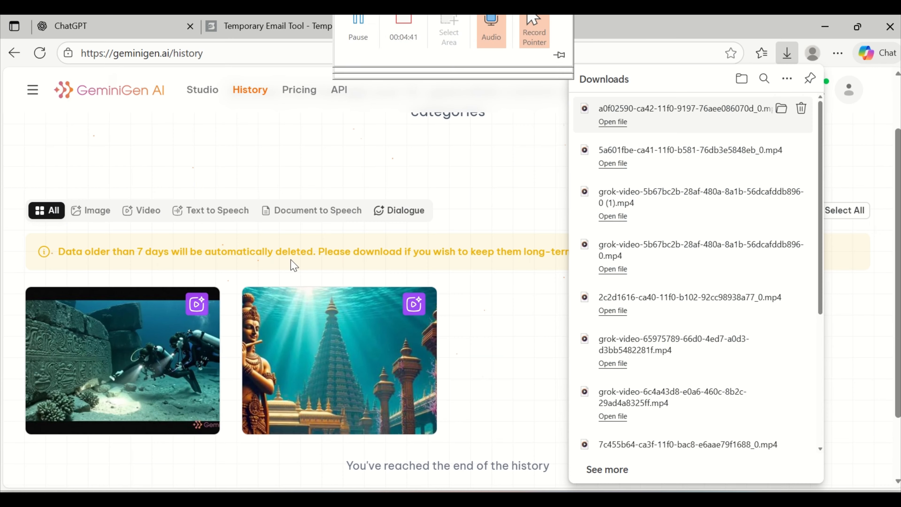
pyautogui.scroll(3, 309, 231)
pyautogui.click(211, 90)
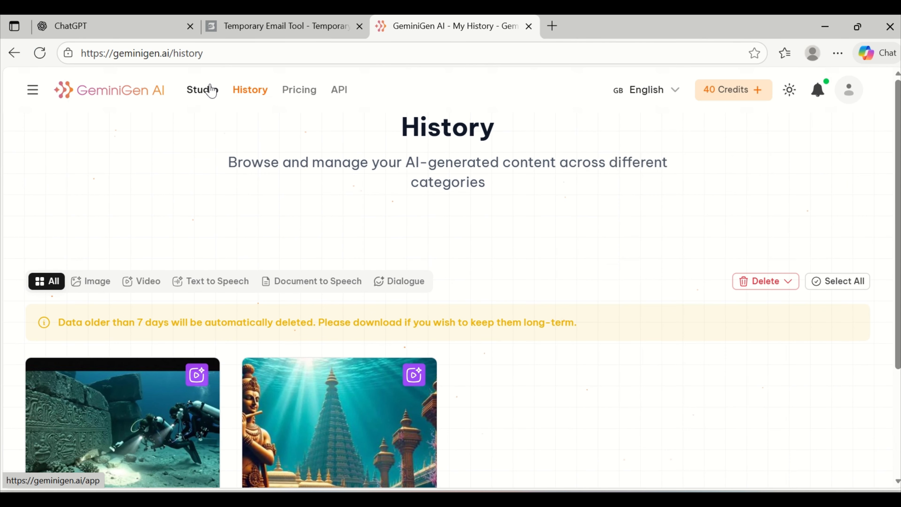
pyautogui.click(212, 91)
pyautogui.scroll(-3, 543, 291)
pyautogui.scroll(-10, 641, 276)
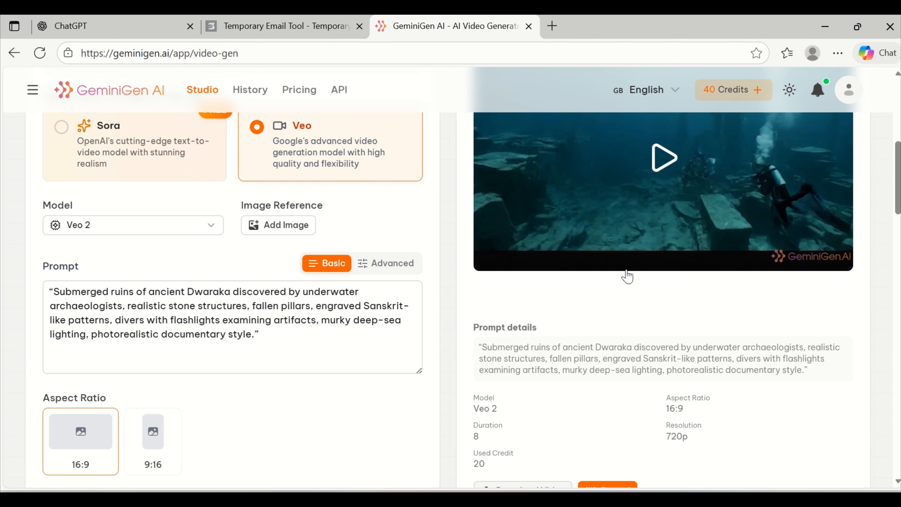
pyautogui.scroll(5, 362, 132)
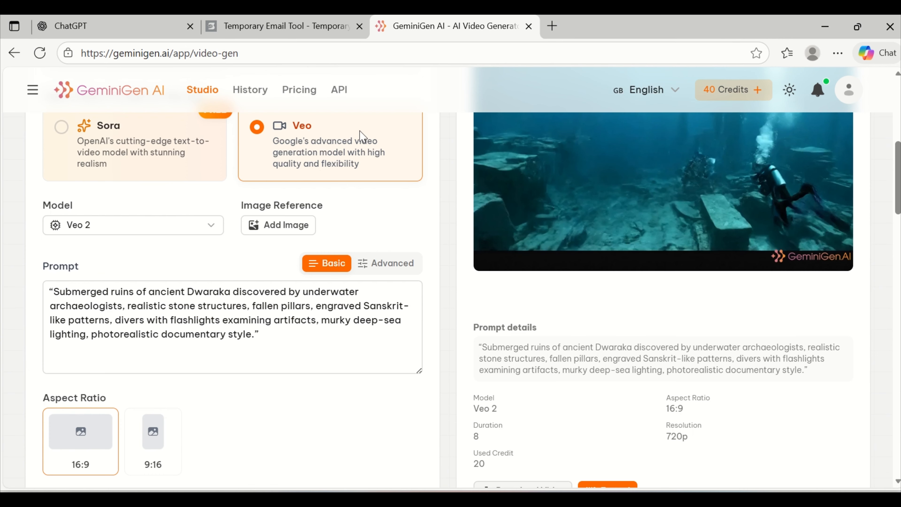
# Copy the "Futuristic Underwater Exploration" prompt about a high-tech underwater drone from the ChatGPT answer
pyautogui.click(138, 22)
pyautogui.scroll(-3, 422, 277)
pyautogui.moveTo(226, 292); pyautogui.dragTo(324, 331)
pyautogui.hotkey('ctrl', 'c')
# Replace the GeminiGen video prompt with the copied underwater drone prompt and generate the video with Veo 2 at 16:9
pyautogui.click(497, 26)
pyautogui.click(71, 288)
pyautogui.hotkey('ctrl', 'a')
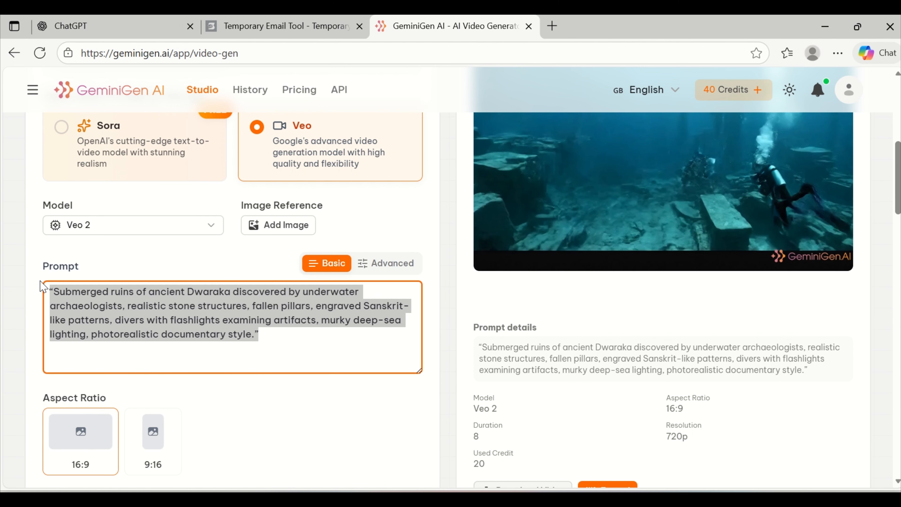
pyautogui.hotkey('ctrl', 'v')
pyautogui.scroll(-5, 252, 375)
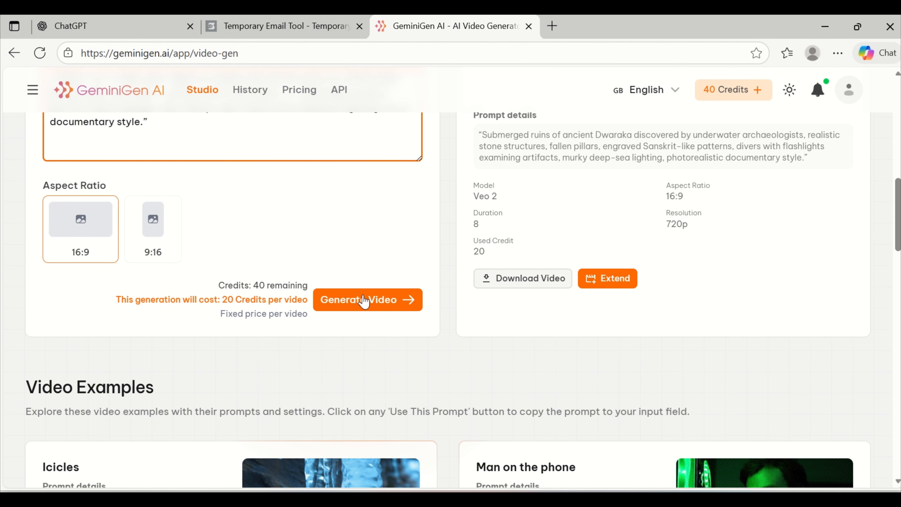
pyautogui.click(365, 301)
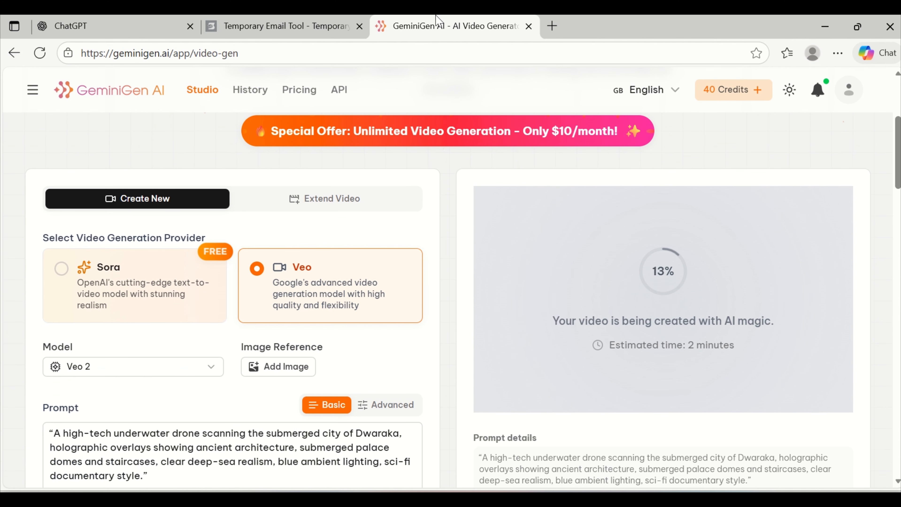
pyautogui.moveTo(452, 20)
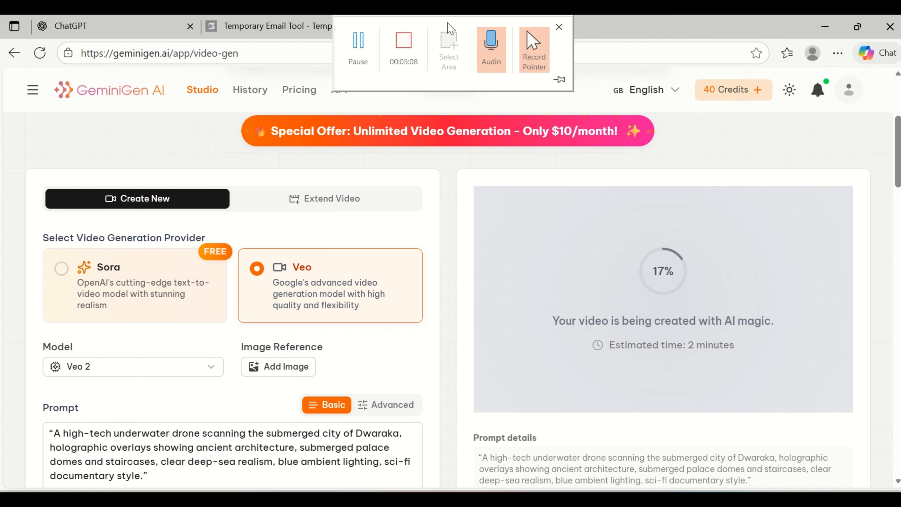
pyautogui.click(357, 45)
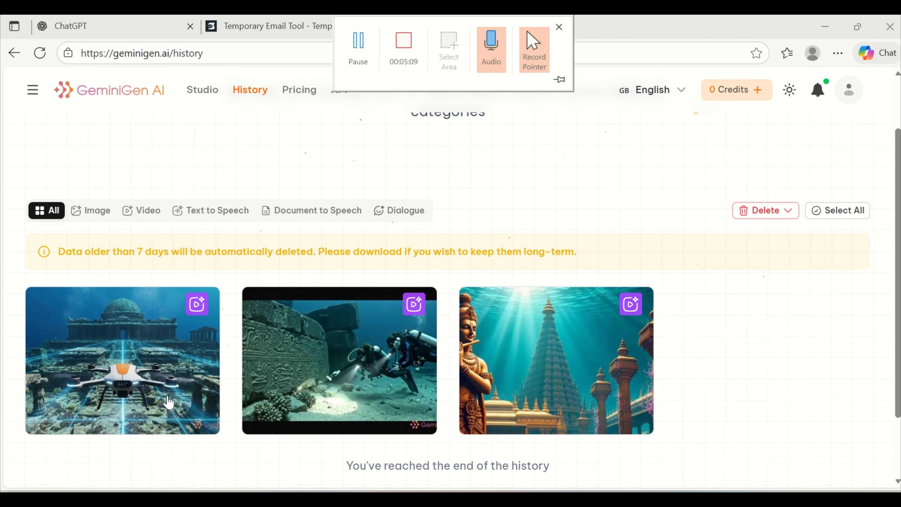
# Download the finished underwater drone video from the generation history and open the downloaded file
pyautogui.moveTo(148, 399)
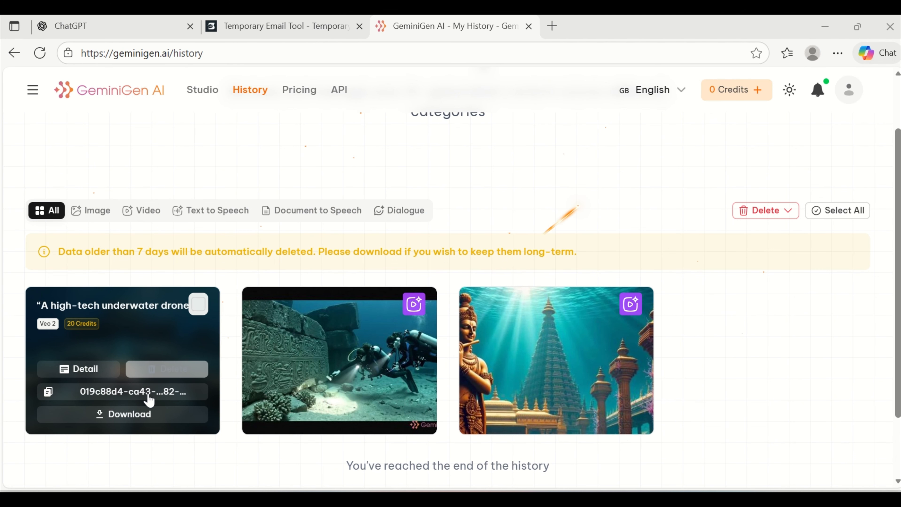
pyautogui.click(140, 421)
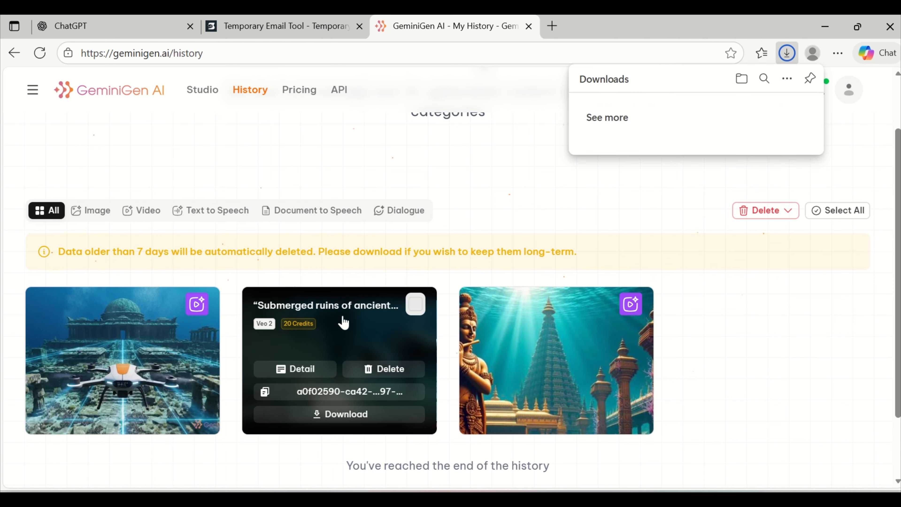
pyautogui.click(614, 122)
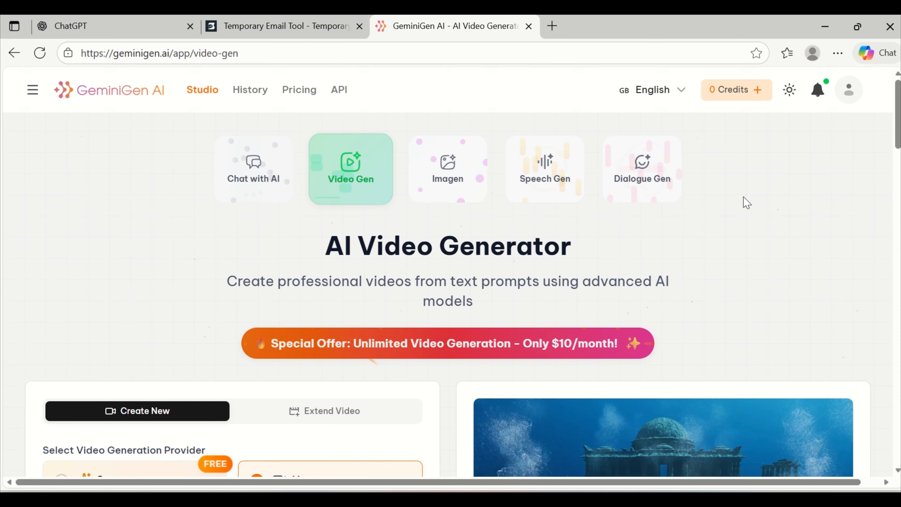
pyautogui.scroll(-5, 765, 230)
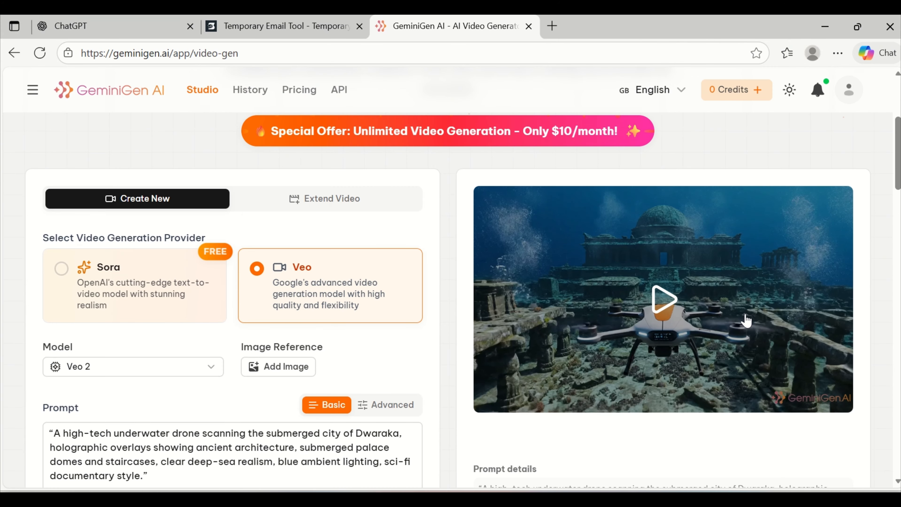
pyautogui.scroll(1, 746, 319)
pyautogui.scroll(5, 694, 122)
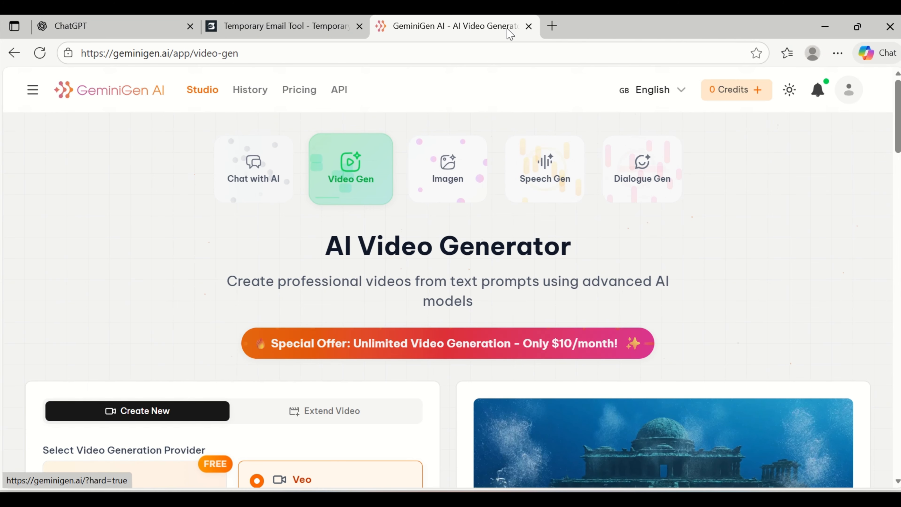
pyautogui.moveTo(460, 44)
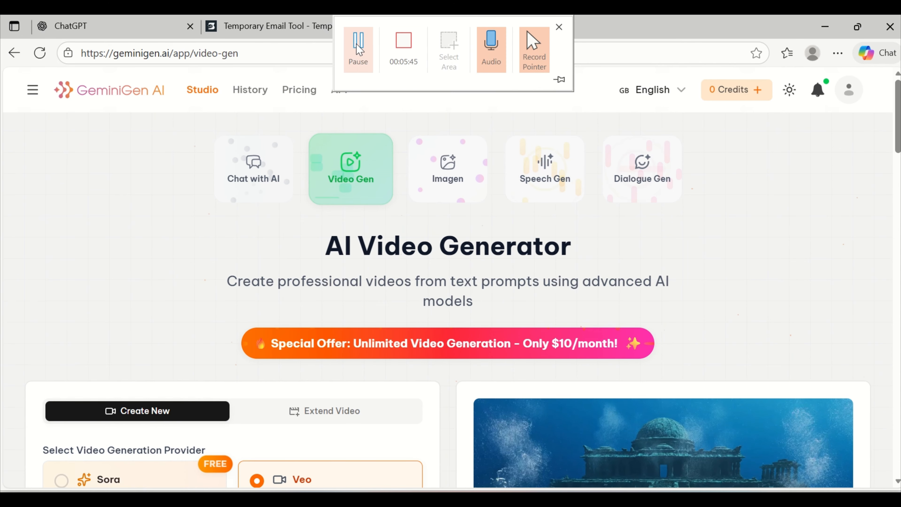